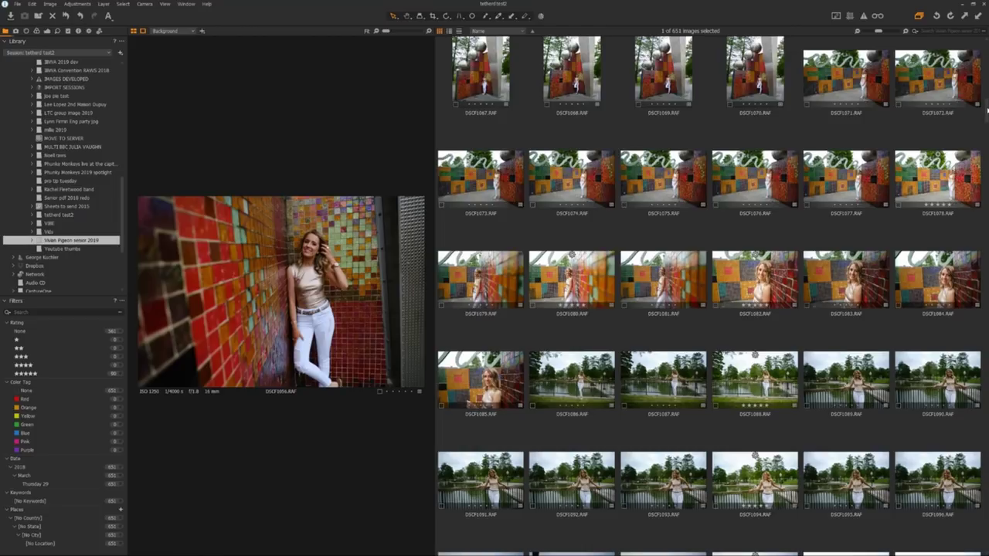
# View the pond photo DSCF1094.RAF and the leaf-framed shots DSCF1111.RAF and DSCF1110.RAF, inspecting the subject's face in the last one
pyautogui.scroll(-3, 985, 112)
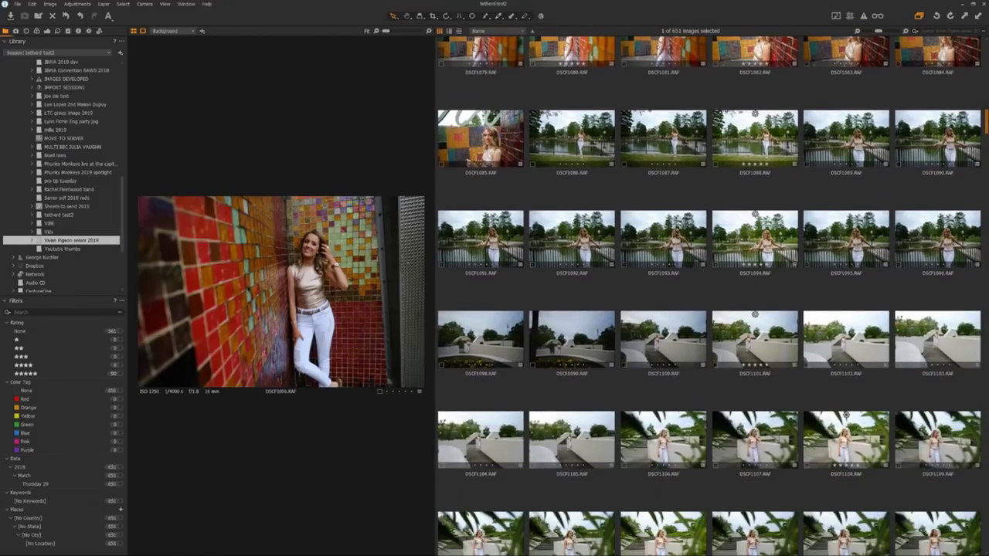
pyautogui.scroll(-1, 986, 116)
pyautogui.click(754, 172)
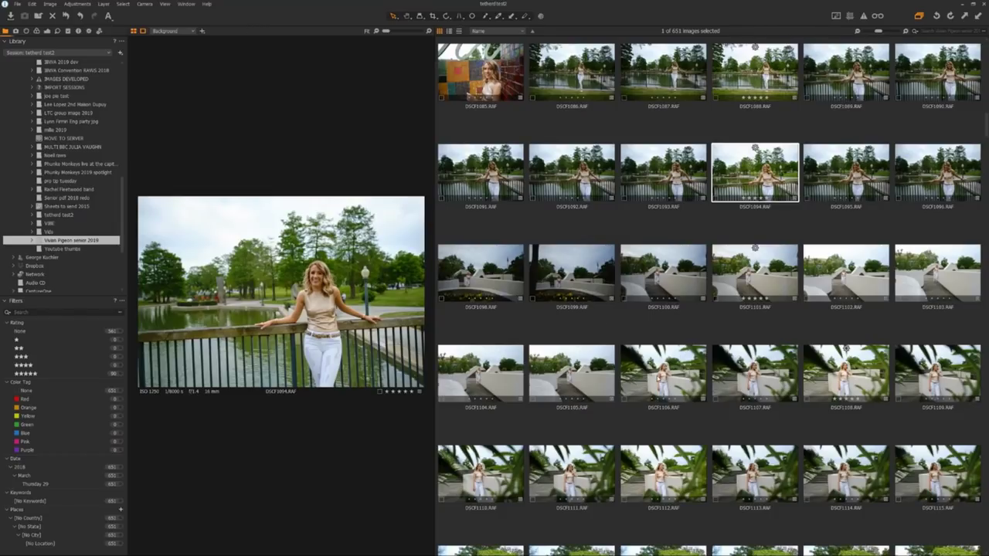
pyautogui.click(574, 477)
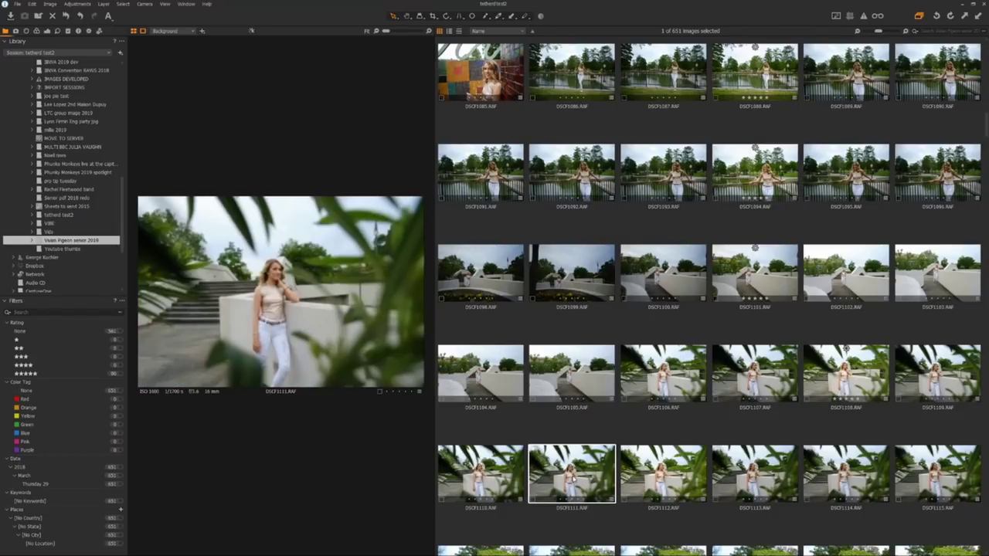
pyautogui.click(503, 477)
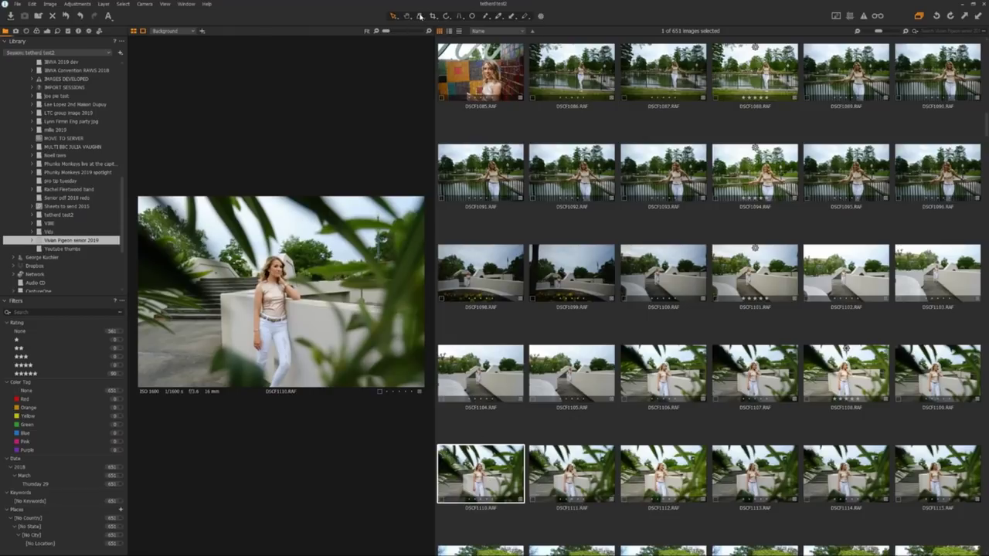
pyautogui.click(273, 262)
# View the magenta-outfit photos DSCF1144.RAF, DSCF1163.RAF and DSCF1184.RAF, taken beside the brick wall
pyautogui.moveTo(986, 120); pyautogui.dragTo(986, 158)
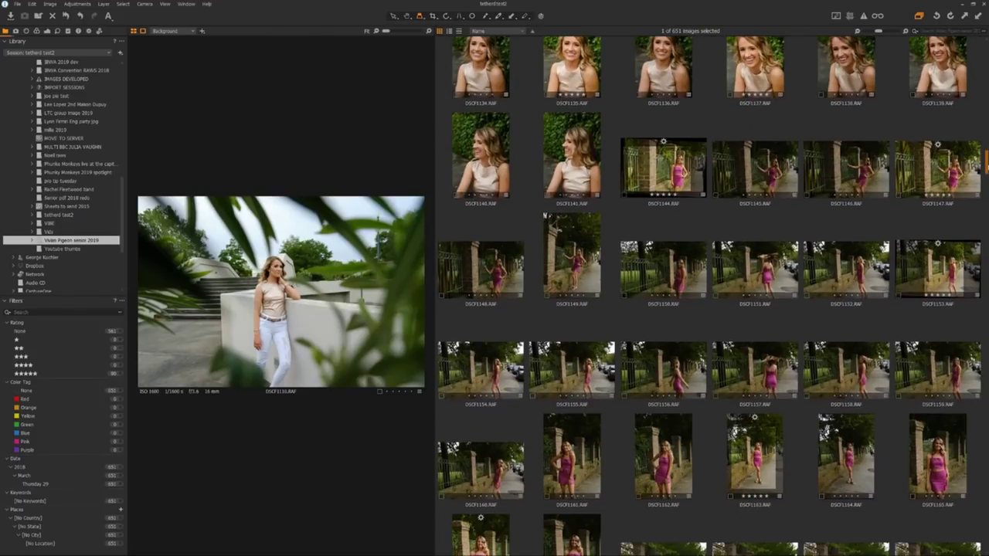
pyautogui.click(687, 170)
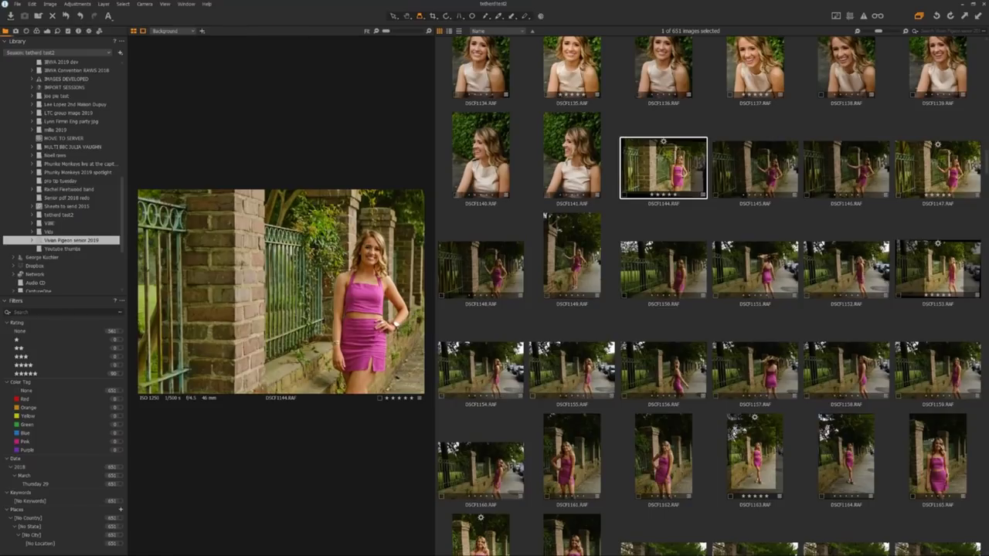
pyautogui.click(761, 450)
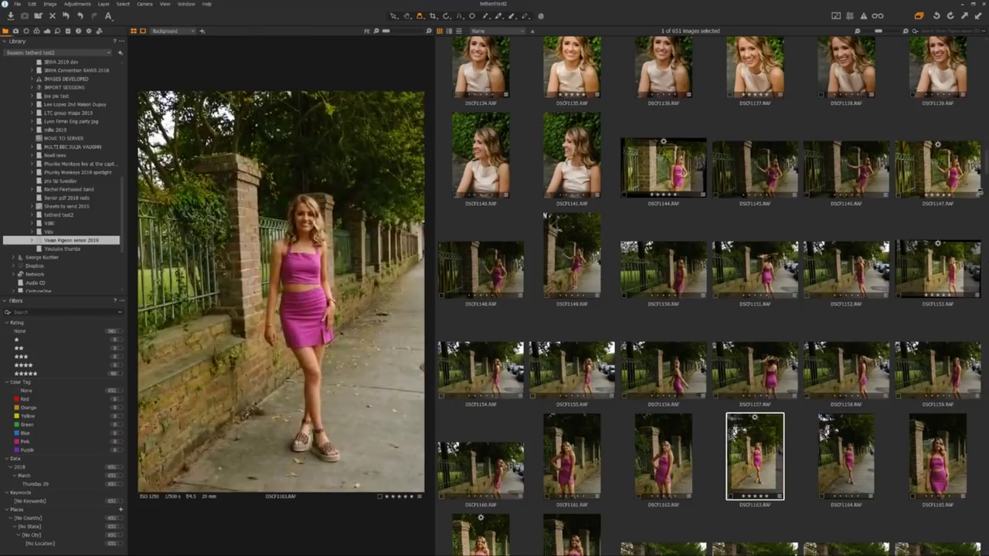
pyautogui.scroll(-3, 709, 294)
pyautogui.scroll(-2, 709, 293)
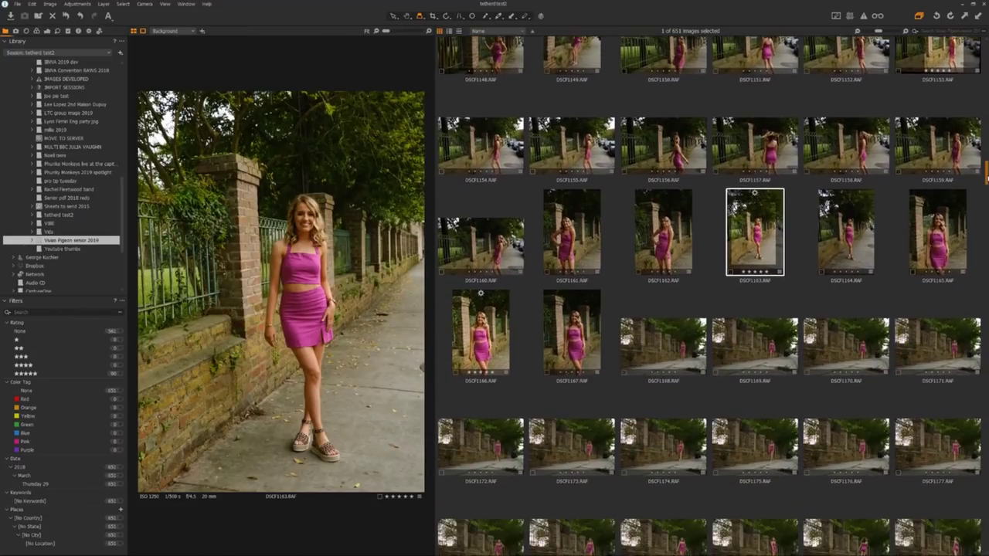
pyautogui.scroll(-1, 709, 296)
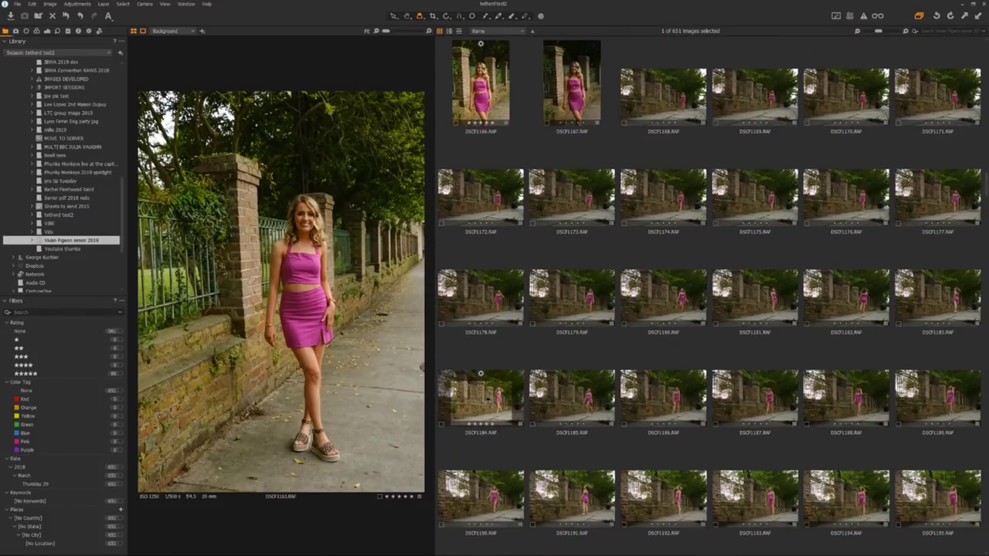
pyautogui.click(480, 374)
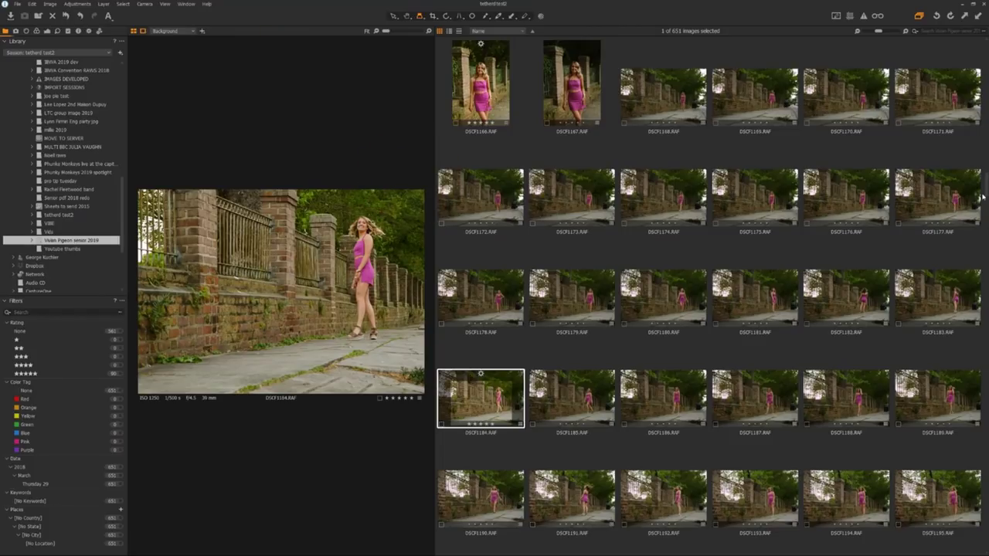
# Look through the street, garden path and flower portraits, and view the five-star portrait DSCF1479.RAF
pyautogui.moveTo(985, 195); pyautogui.dragTo(985, 283)
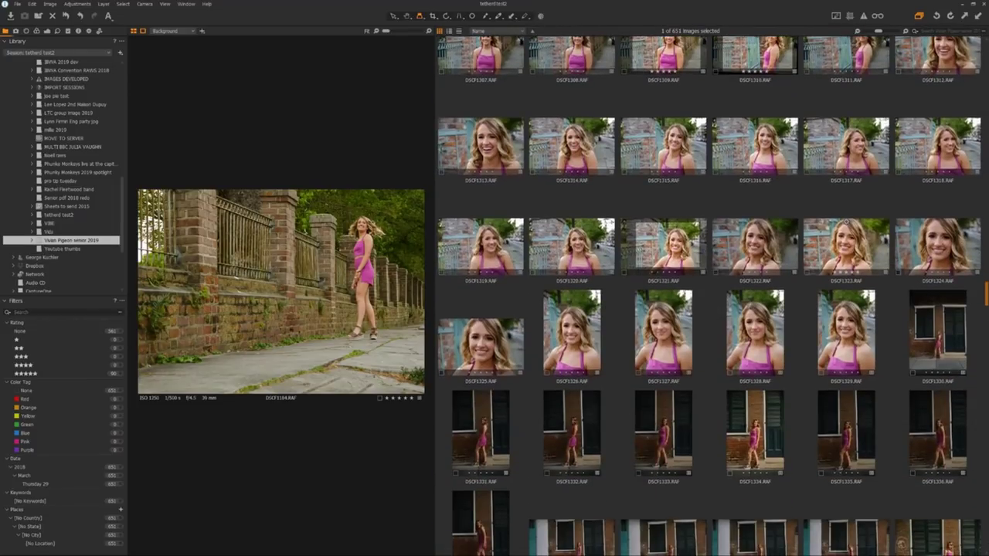
pyautogui.scroll(-5, 711, 293)
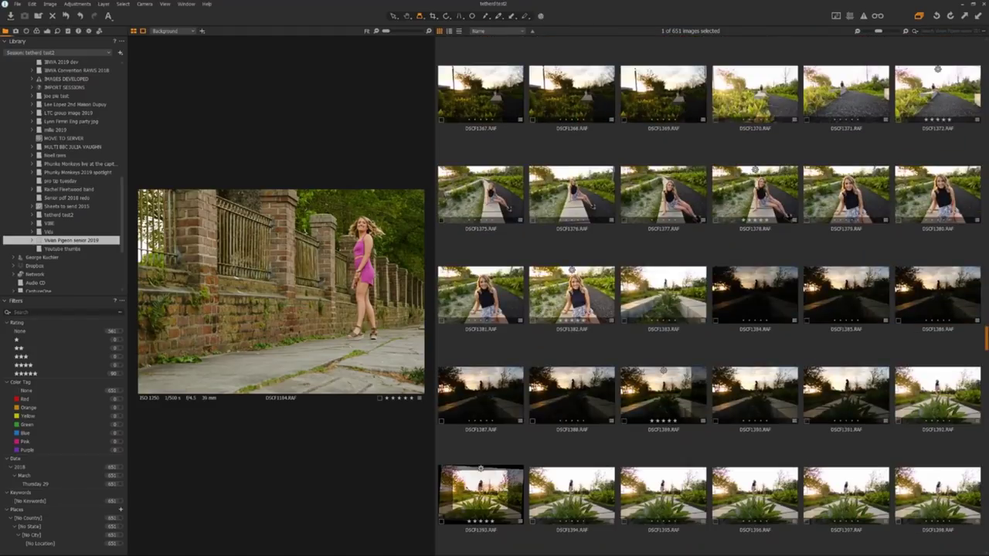
pyautogui.scroll(-5, 481, 467)
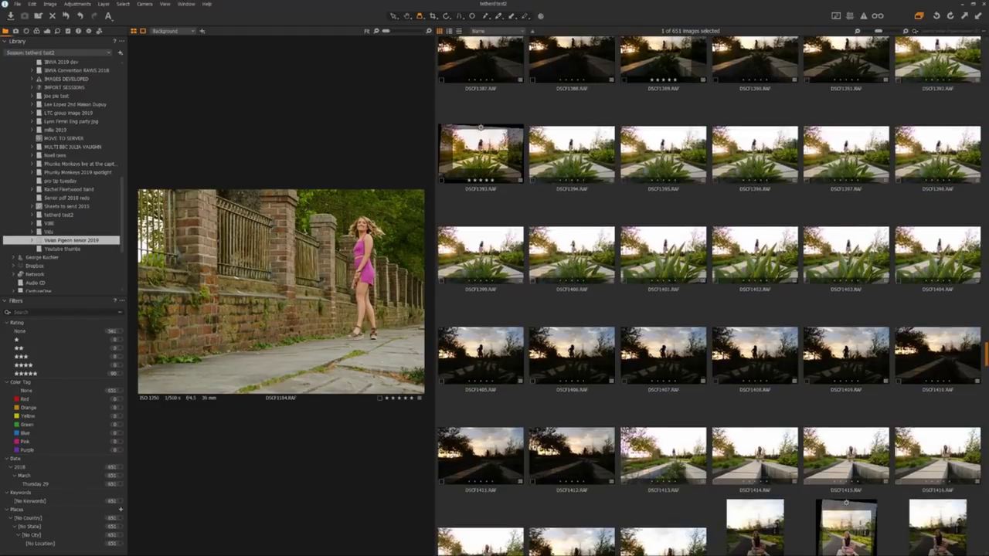
pyautogui.scroll(-3, 845, 353)
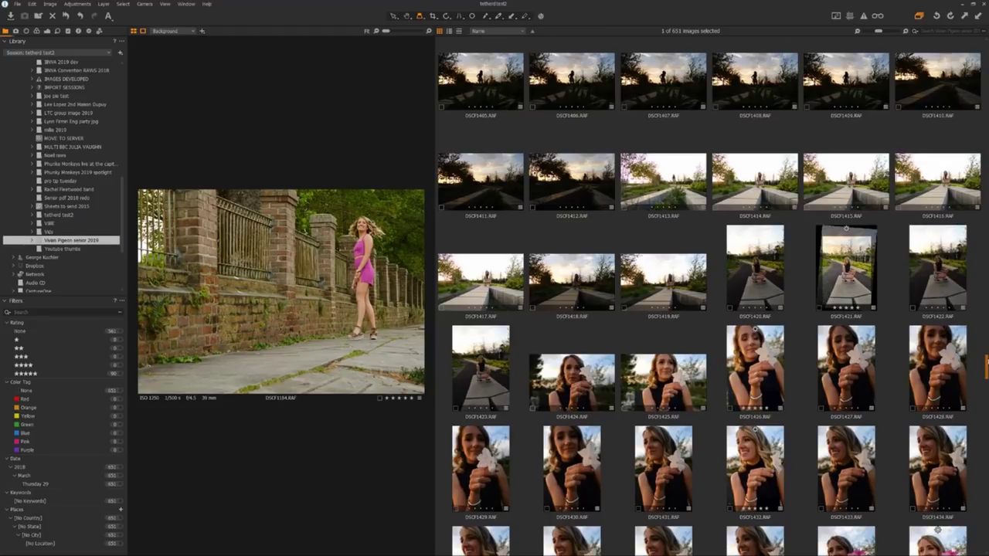
pyautogui.scroll(-2, 710, 293)
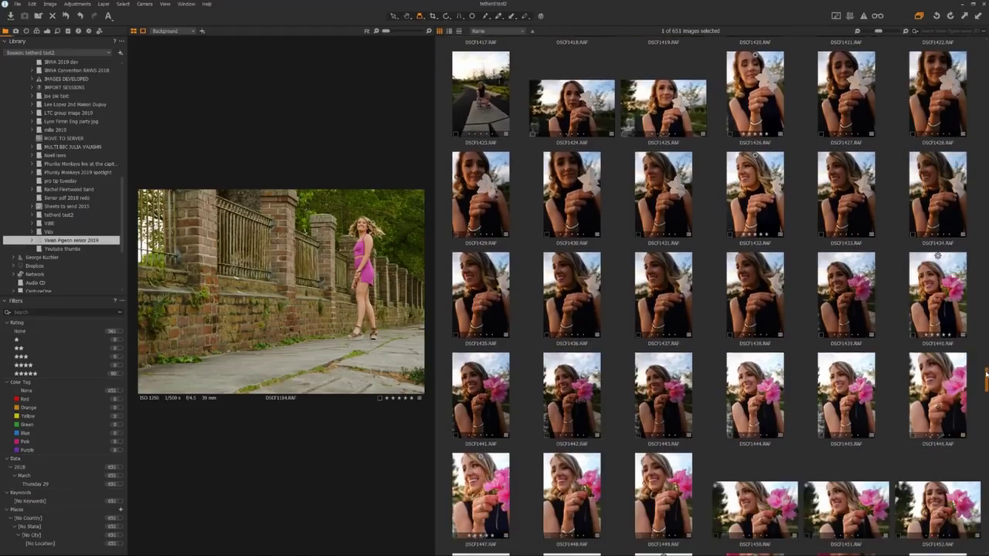
pyautogui.scroll(-2, 710, 294)
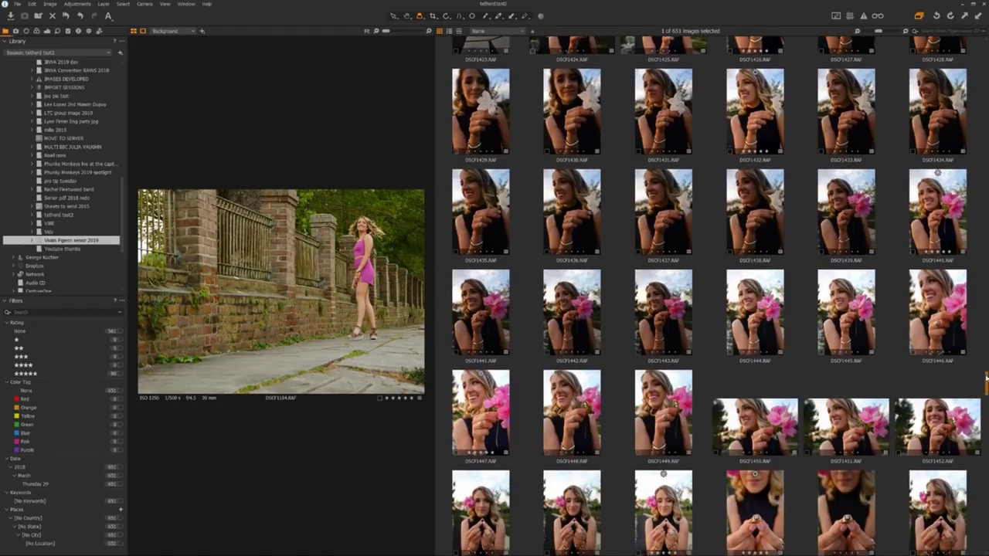
pyautogui.scroll(-1, 711, 293)
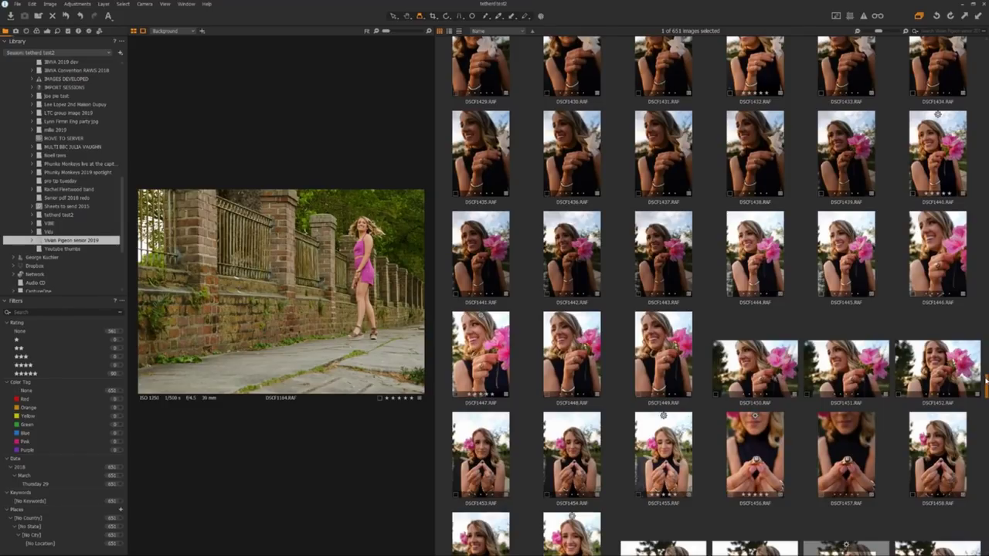
pyautogui.scroll(-2, 710, 294)
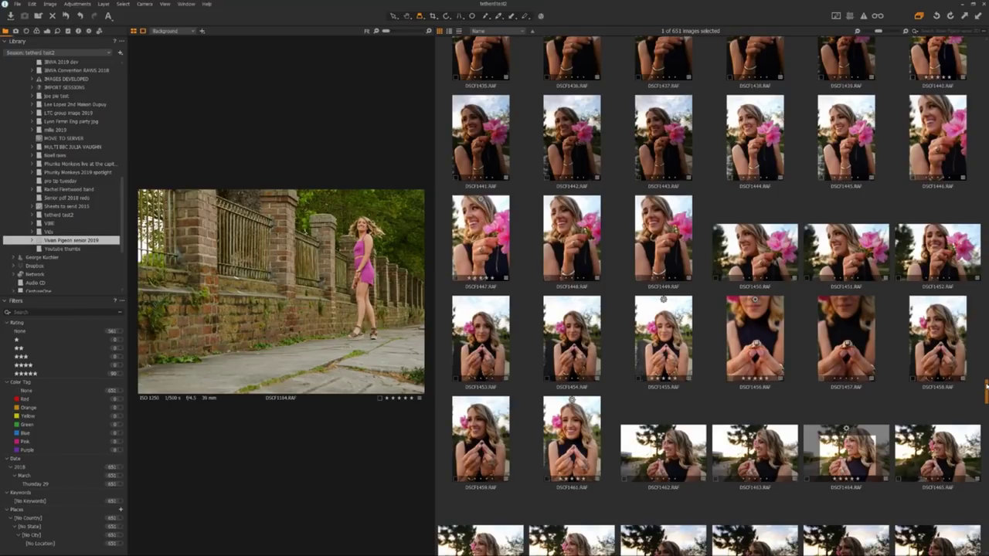
pyautogui.scroll(-1, 710, 294)
pyautogui.scroll(-1, 710, 293)
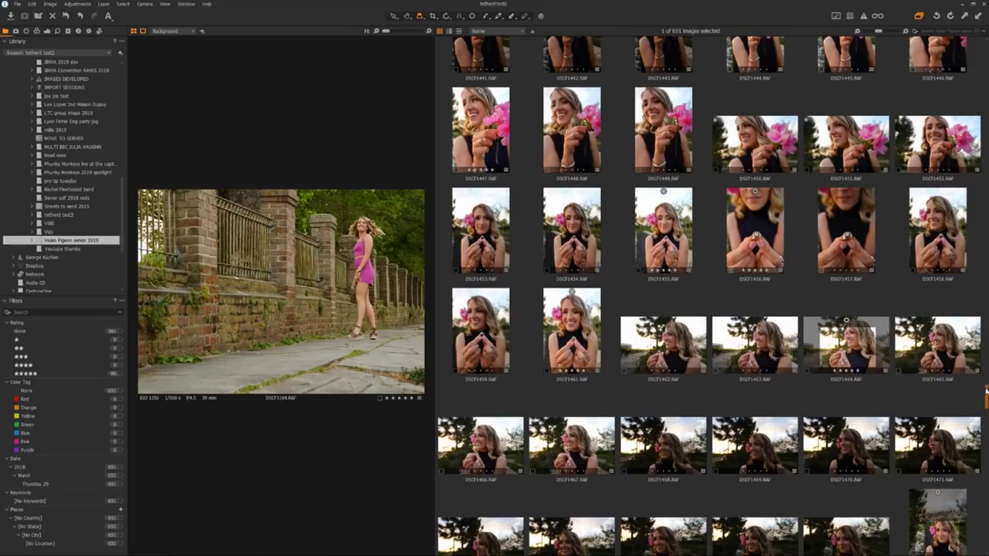
pyautogui.scroll(-1, 711, 294)
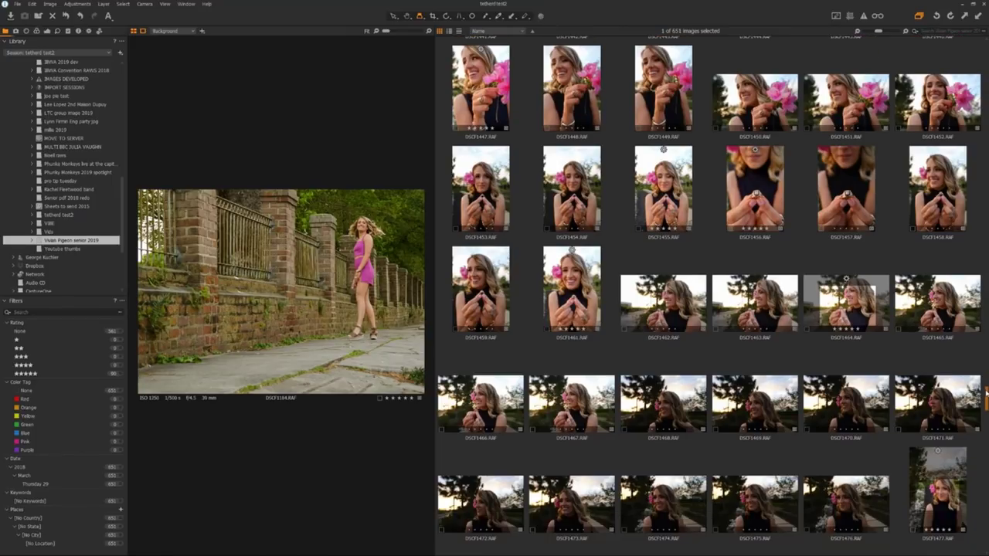
pyautogui.scroll(-7, 710, 293)
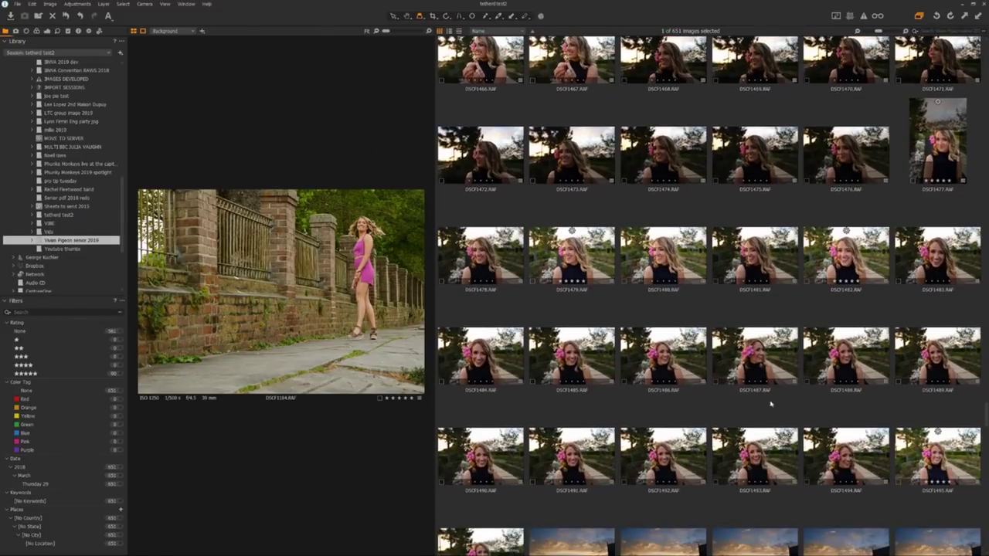
pyautogui.click(574, 267)
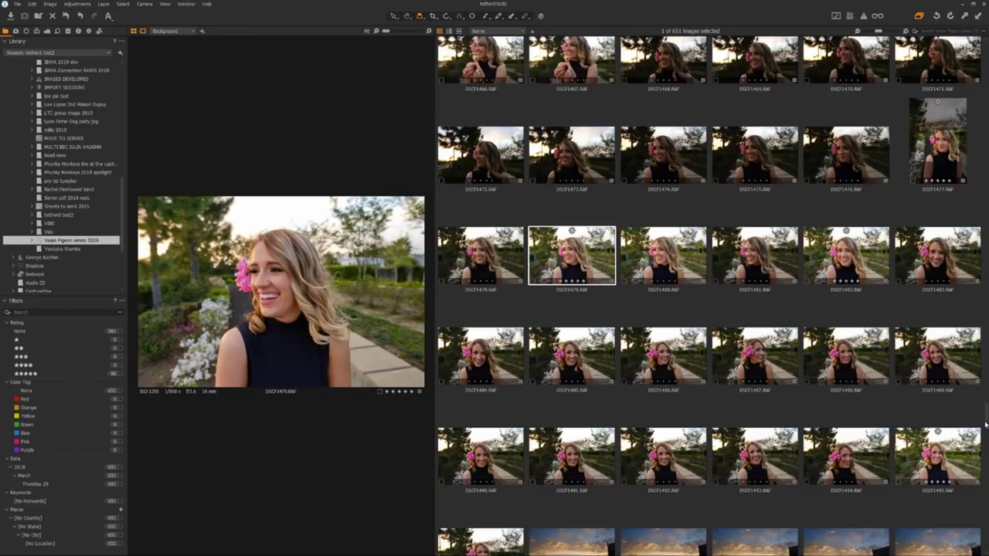
# Look through the sunset and riverside shots, and select the dark unedited portrait DSCF1528.RAF
pyautogui.scroll(-2, 986, 423)
pyautogui.scroll(-2, 708, 299)
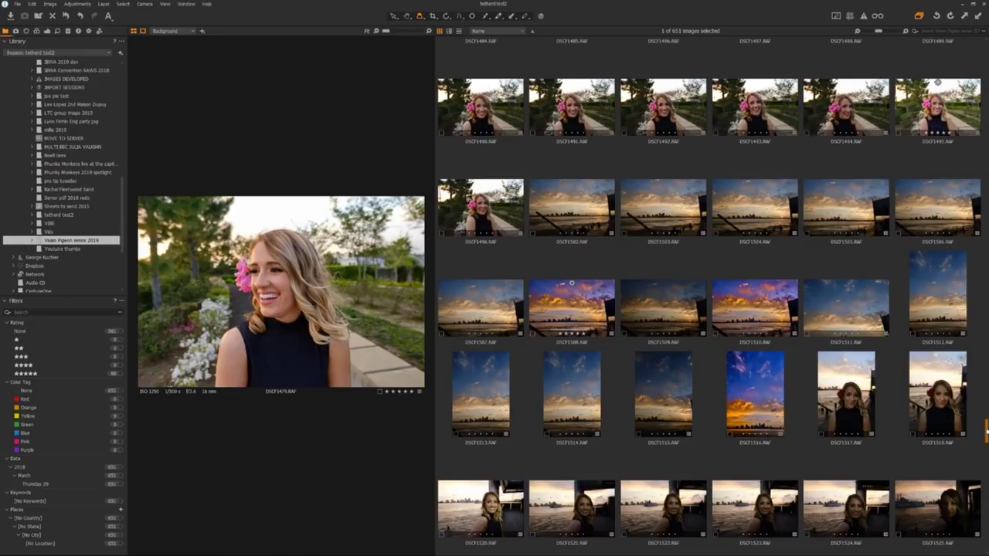
pyautogui.scroll(-3, 708, 292)
pyautogui.scroll(2, 707, 295)
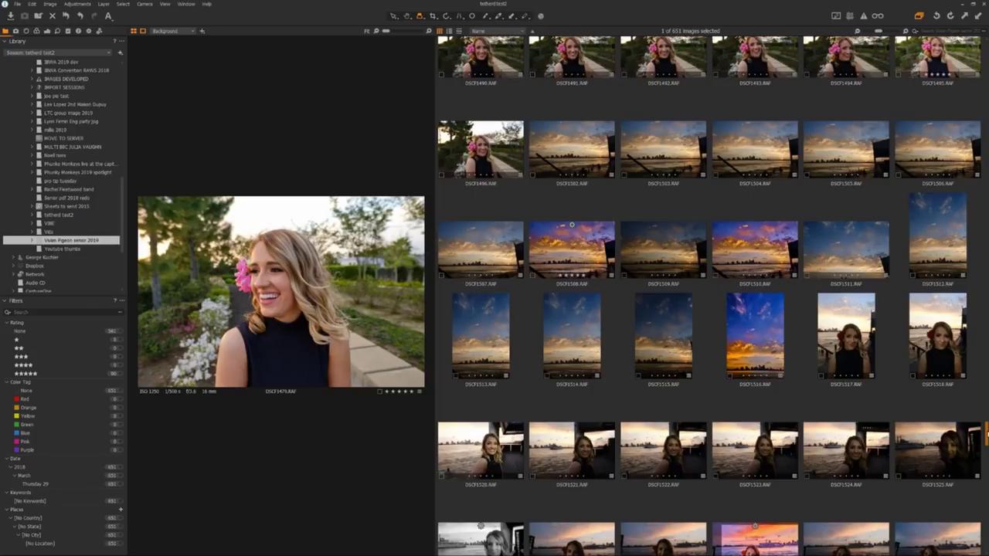
pyautogui.scroll(-4, 711, 295)
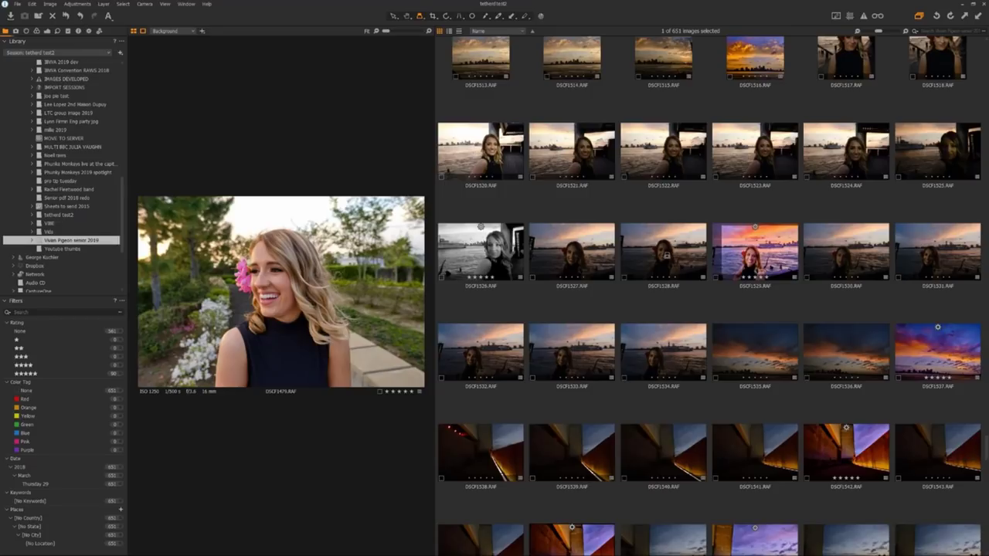
pyautogui.click(666, 255)
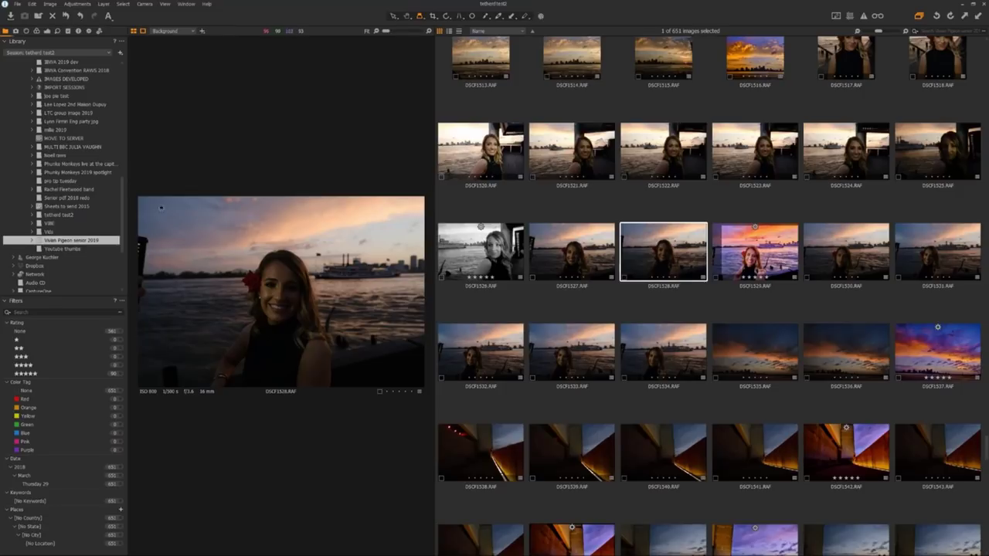
# Enlarge the image viewer and compare the unedited DSCF1528.RAF with the edited DSCF1529.RAF, ending on DSCF1528.RAF
pyautogui.moveTo(434, 215); pyautogui.dragTo(684, 187)
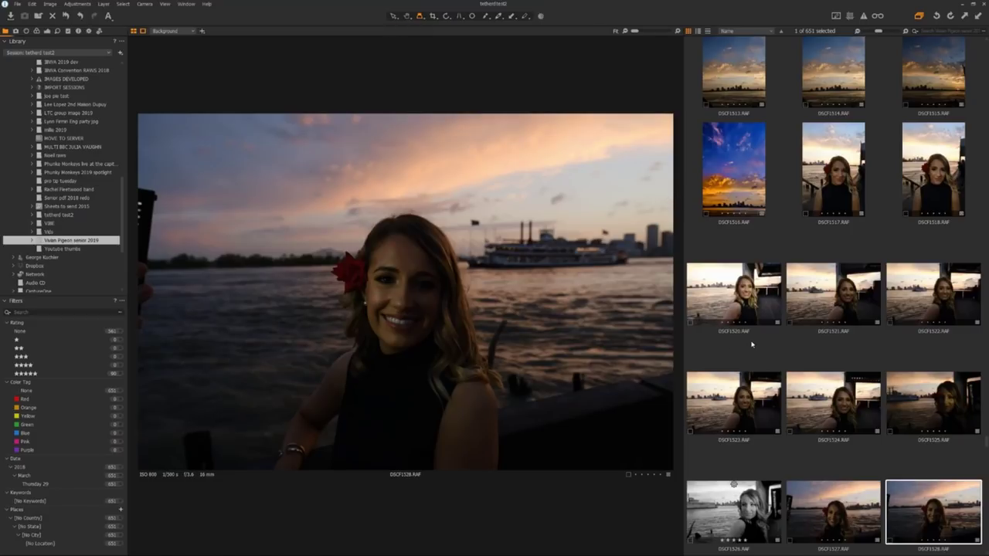
pyautogui.press('Right')
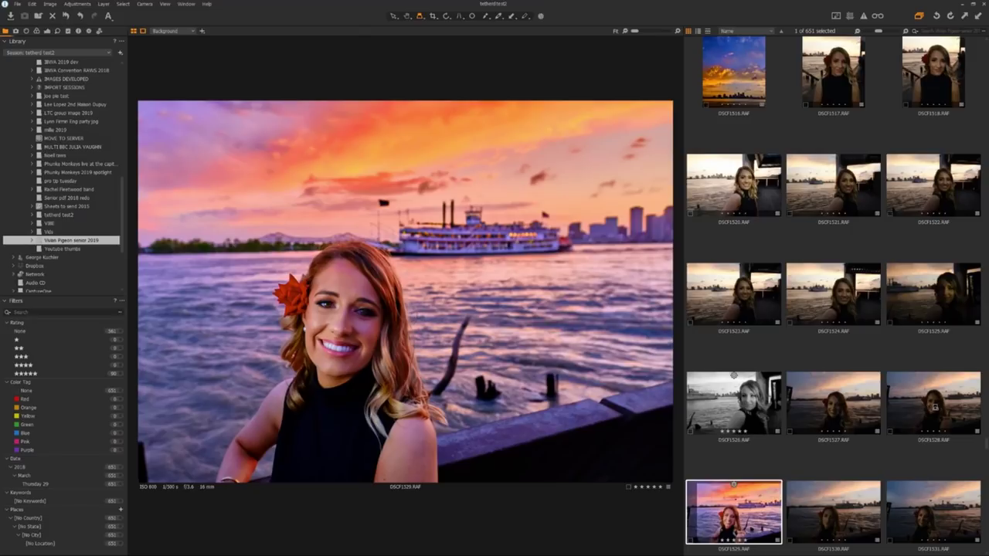
pyautogui.click(935, 406)
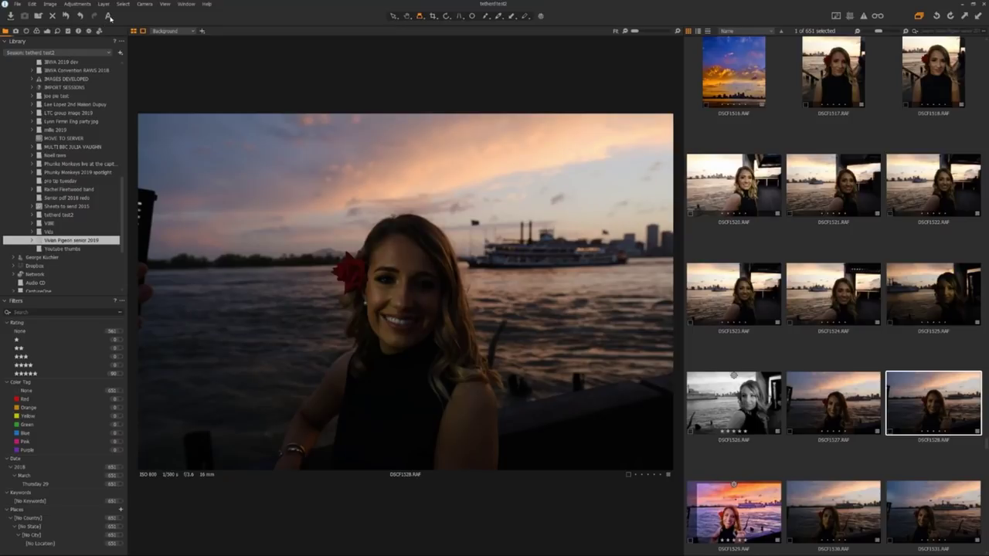
# Apply automatic adjustments to DSCF1528.RAF and set its exposure to 0.57
pyautogui.click(109, 16)
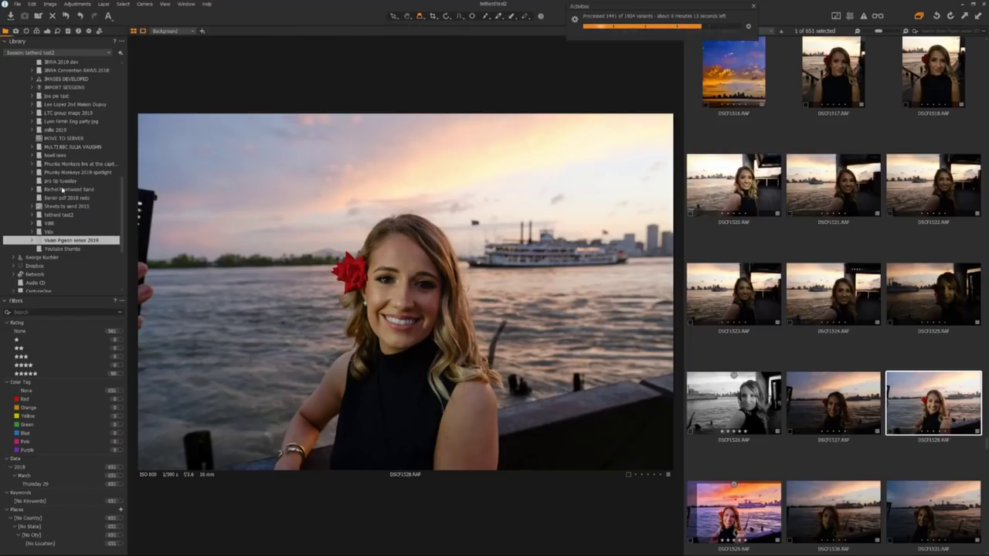
pyautogui.click(47, 31)
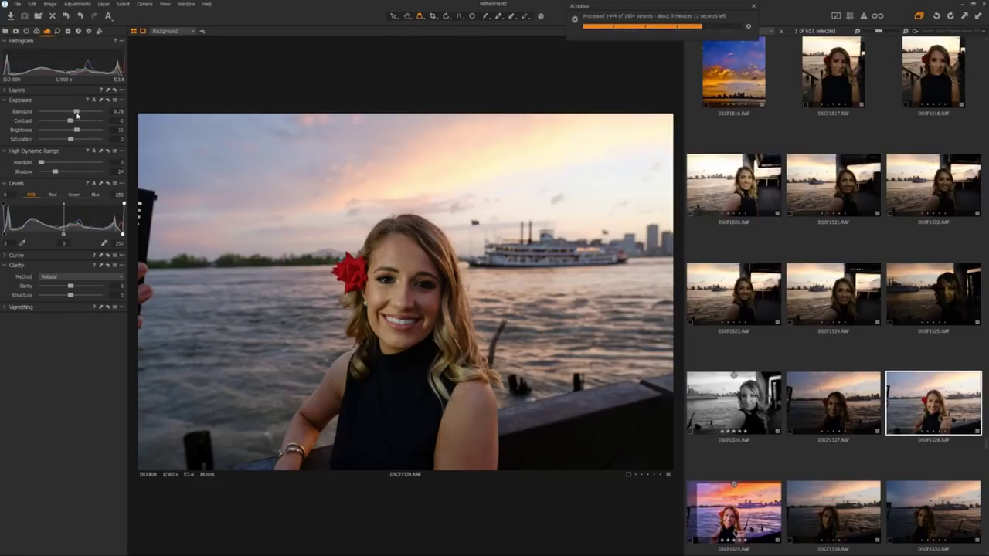
pyautogui.moveTo(76, 113); pyautogui.dragTo(76, 116)
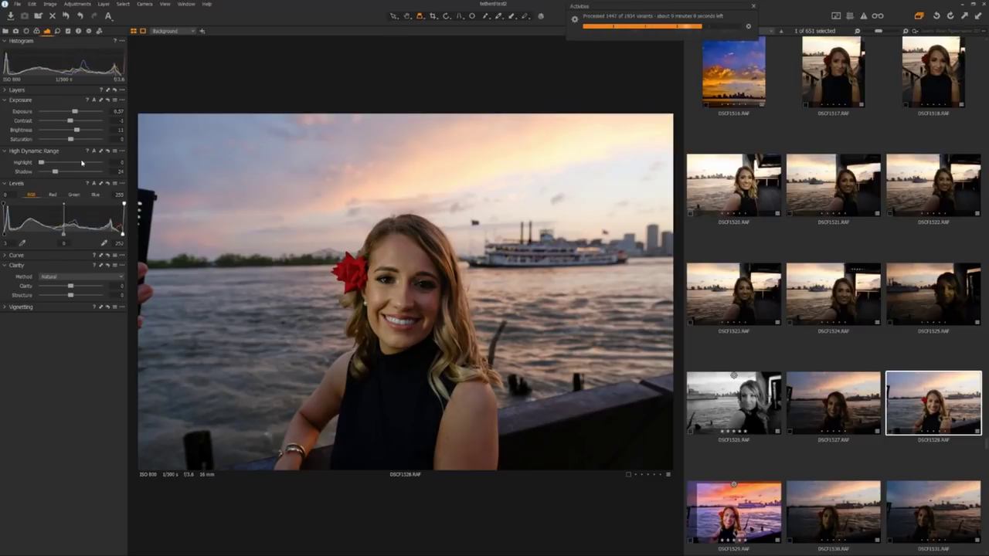
# Set the High Dynamic Range highlight recovery of DSCF1528.RAF to 100
pyautogui.moveTo(76, 163); pyautogui.dragTo(89, 163)
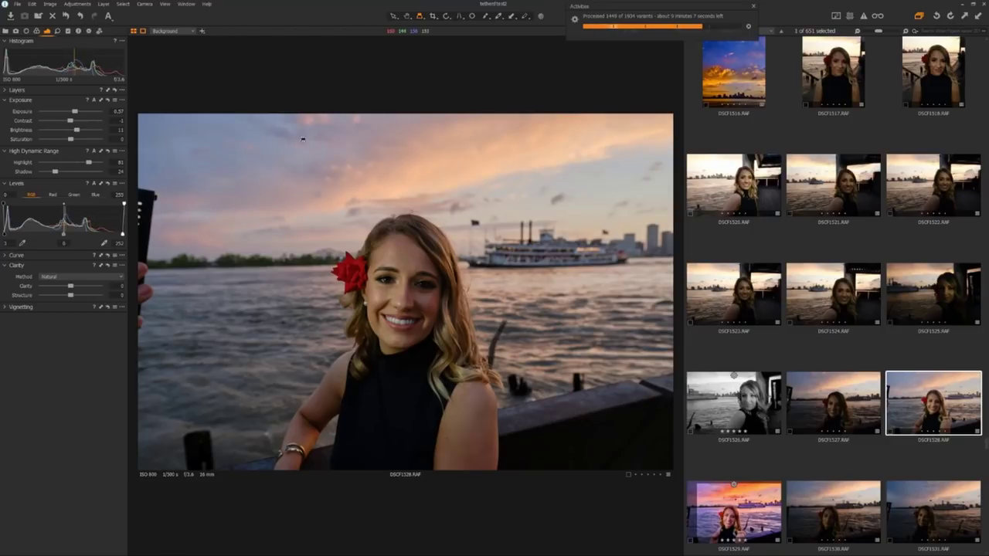
pyautogui.moveTo(89, 163); pyautogui.dragTo(34, 171)
pyautogui.click(123, 162)
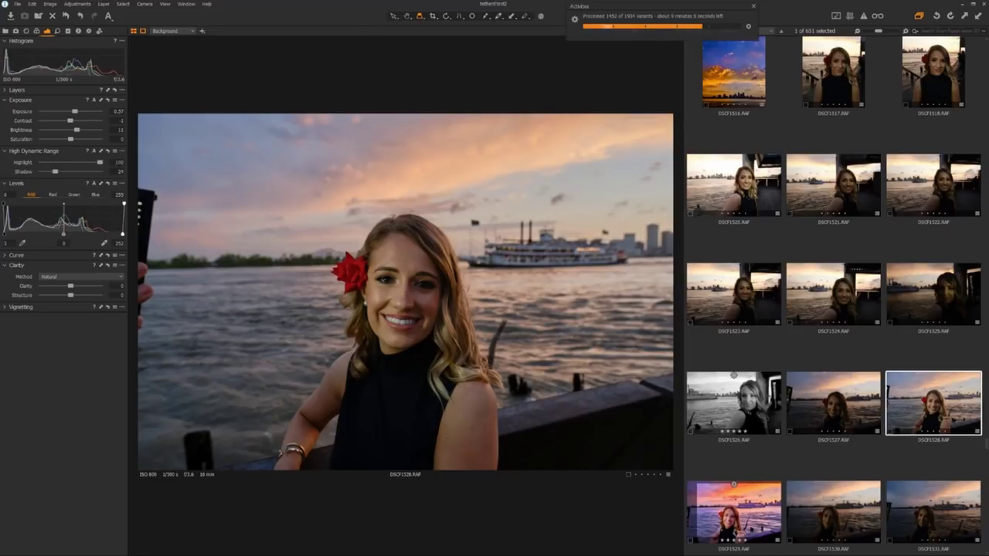
# Set the saturation of DSCF1528.RAF to 38 and compare the result with the unedited DSCF1527.RAF
pyautogui.moveTo(70, 139); pyautogui.dragTo(76, 141)
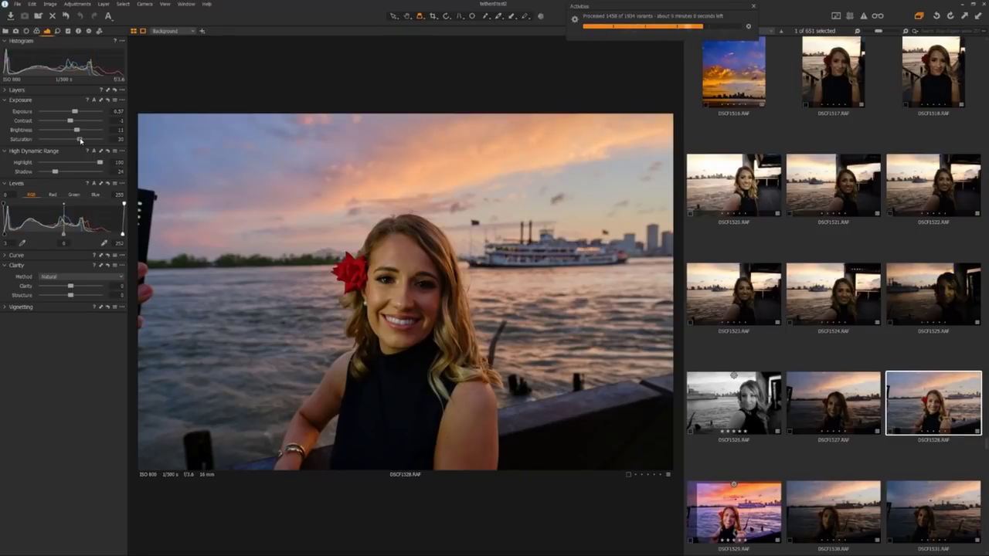
pyautogui.moveTo(80, 140); pyautogui.dragTo(100, 140)
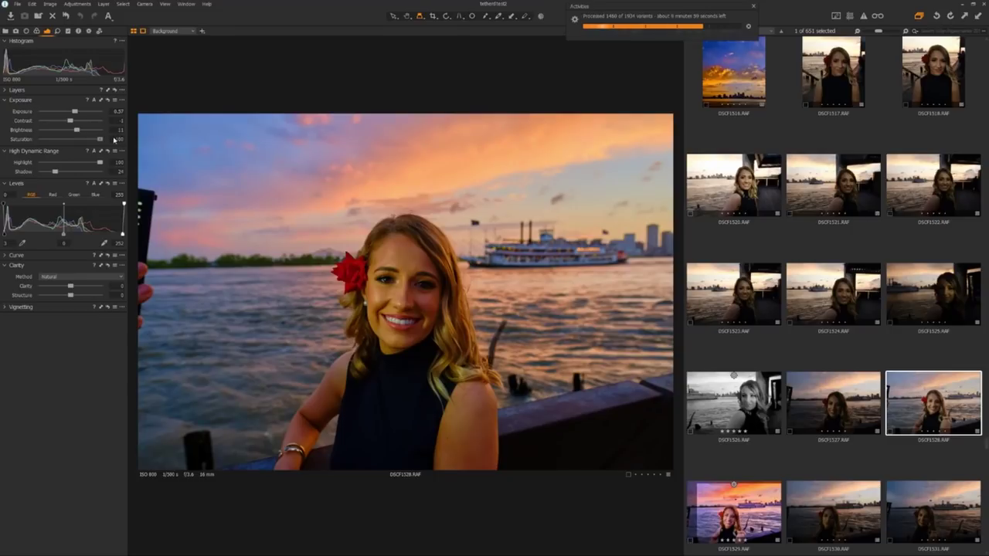
pyautogui.moveTo(99, 140); pyautogui.dragTo(74, 140)
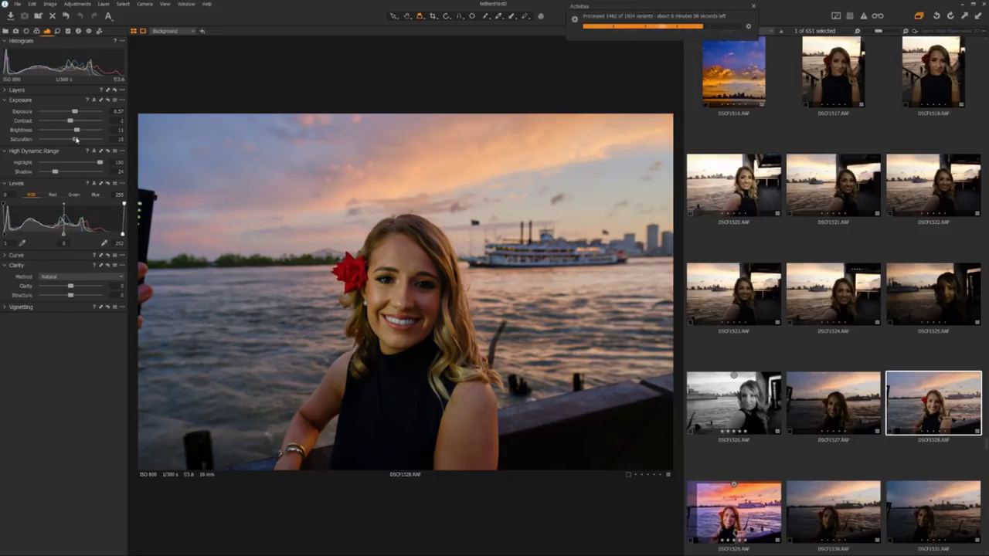
pyautogui.moveTo(81, 140); pyautogui.dragTo(83, 140)
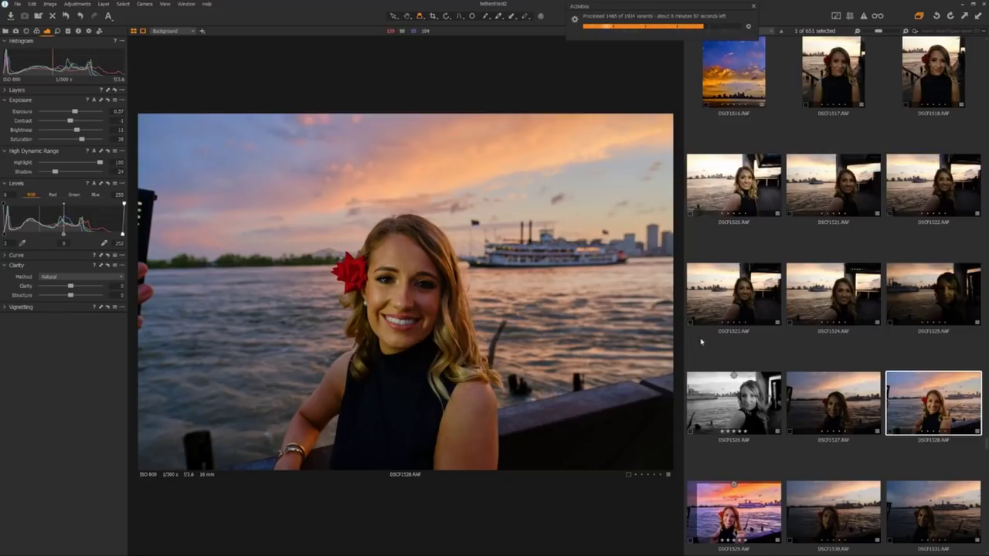
pyautogui.click(819, 397)
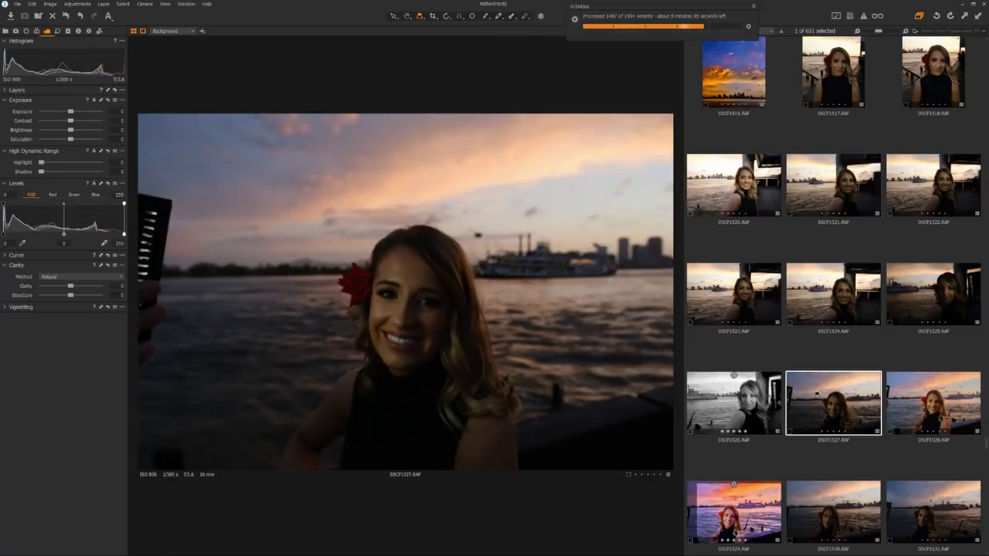
pyautogui.click(933, 403)
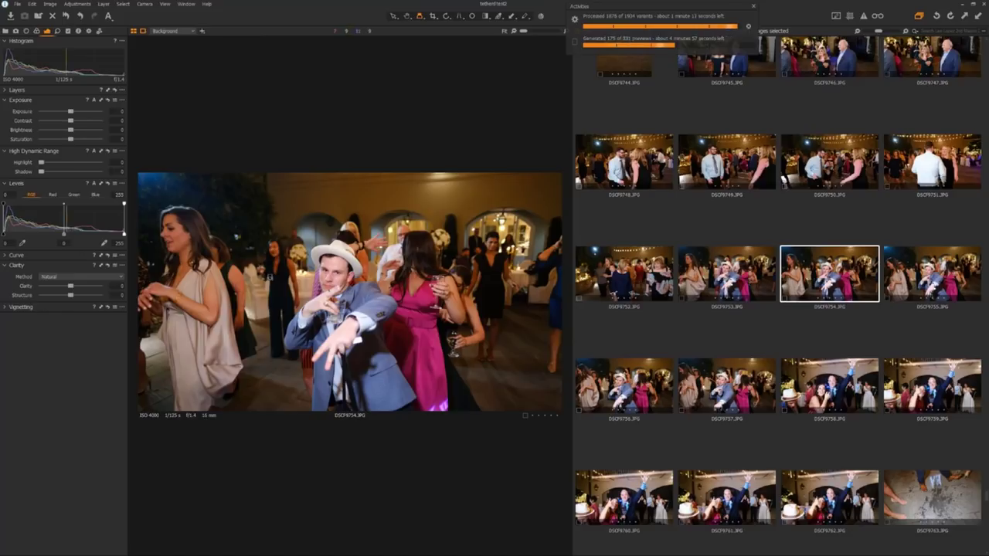
# Inspect the man in the white hat in DSCF9754.JPG at 100% zoom, and return to the fitted view
pyautogui.click(318, 289)
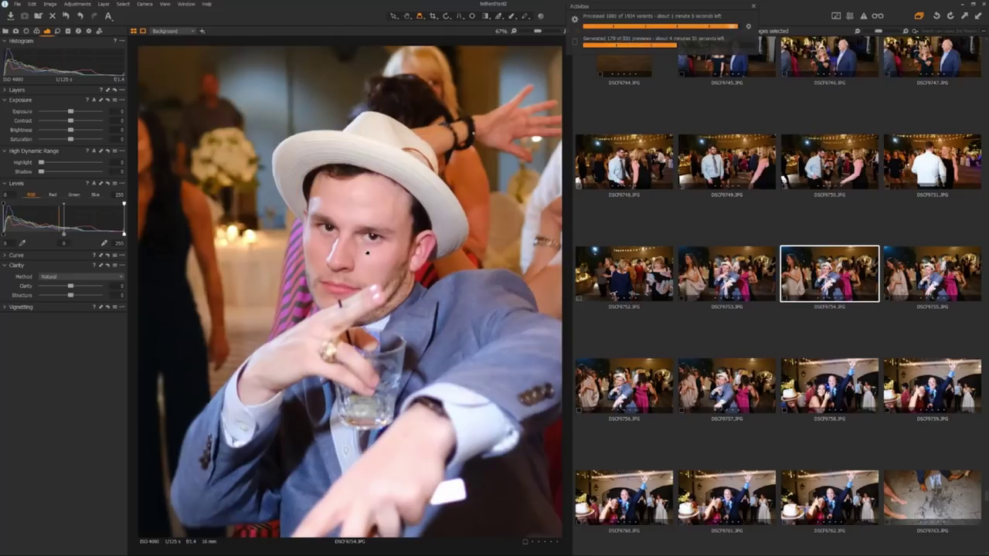
pyautogui.moveTo(324, 226); pyautogui.dragTo(332, 118)
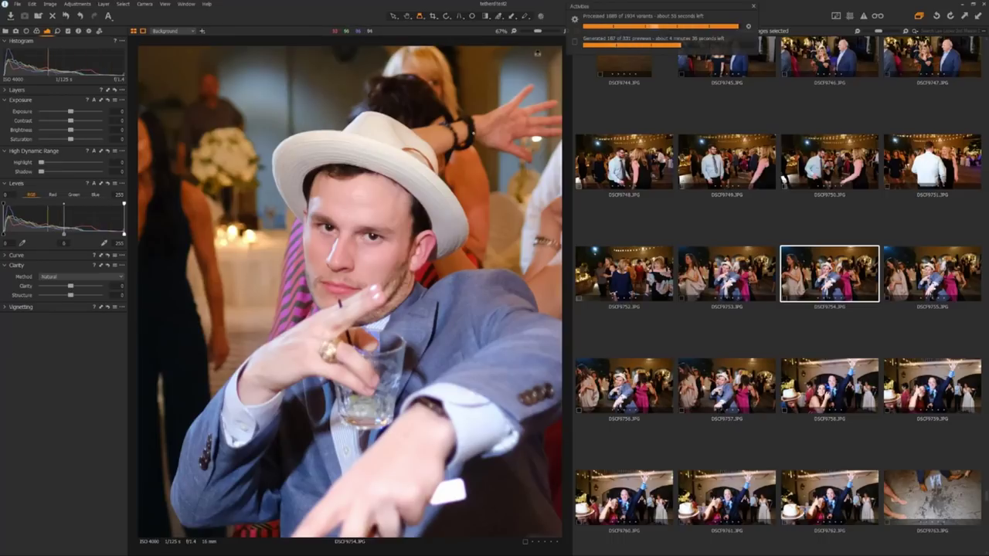
pyautogui.moveTo(539, 31); pyautogui.dragTo(541, 33)
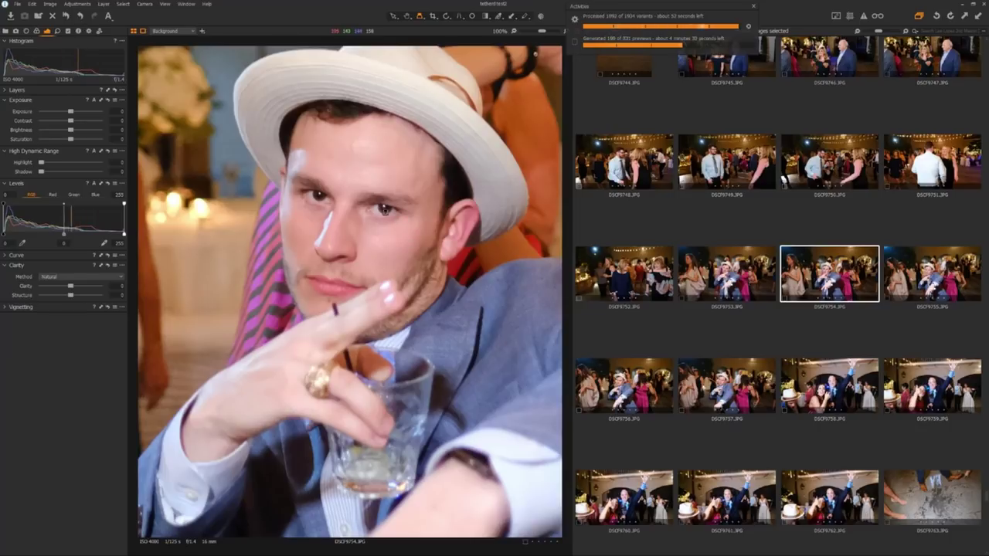
pyautogui.moveTo(542, 31); pyautogui.dragTo(524, 31)
# View the dark courtyard photo DSCF9737.JPG, inspect its fountain and candles at 100% zoom, and return to the fitted view
pyautogui.scroll(5, 986, 482)
pyautogui.scroll(-3, 985, 482)
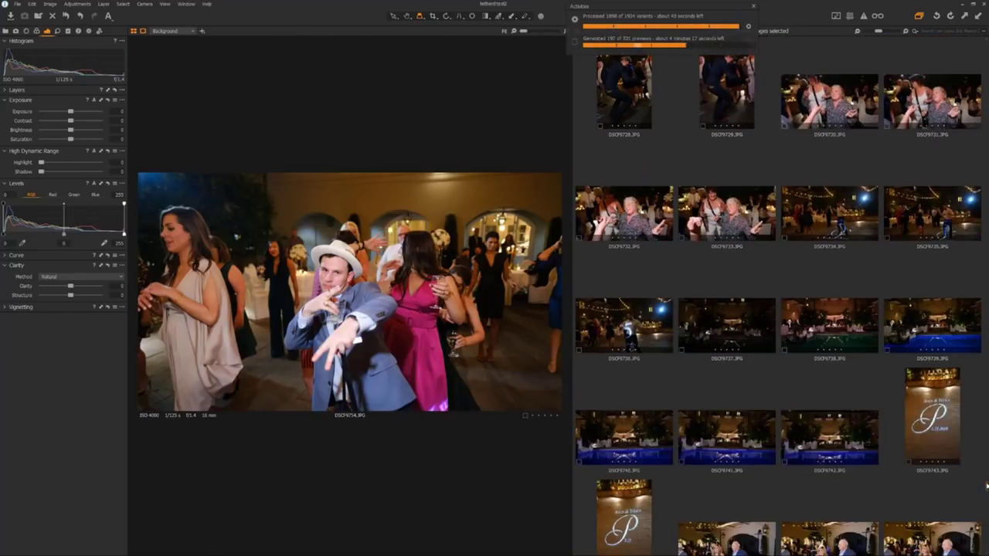
pyautogui.click(735, 317)
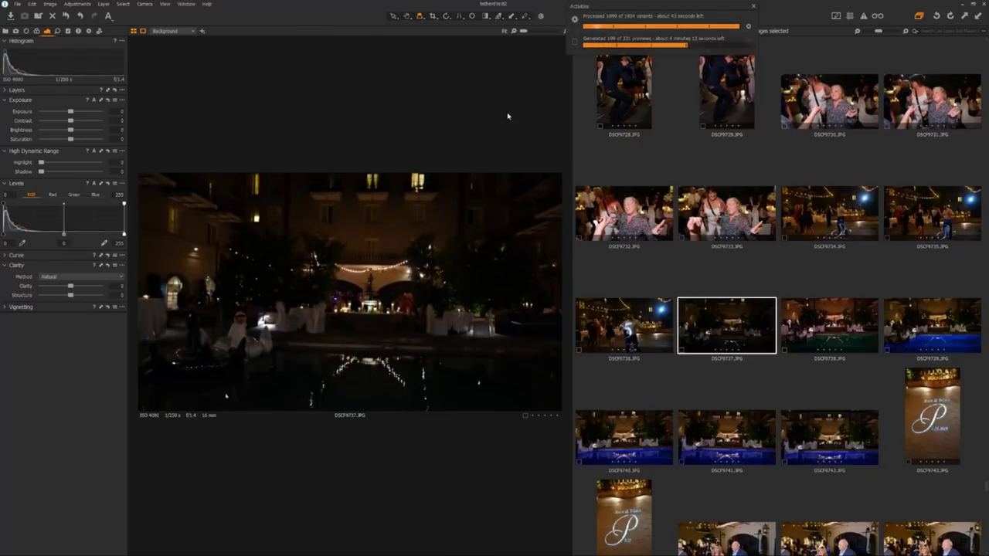
pyautogui.moveTo(524, 30); pyautogui.dragTo(542, 31)
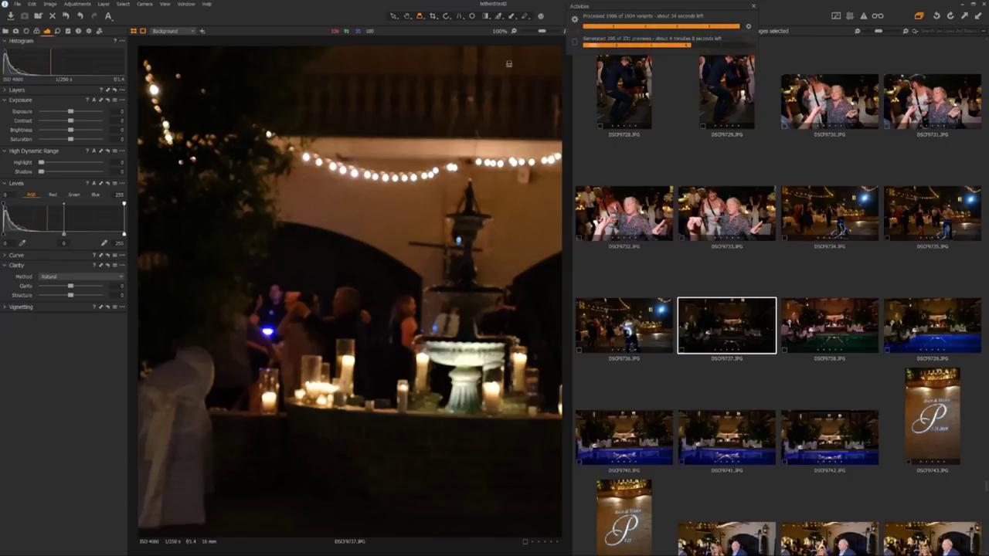
pyautogui.moveTo(541, 31); pyautogui.dragTo(523, 31)
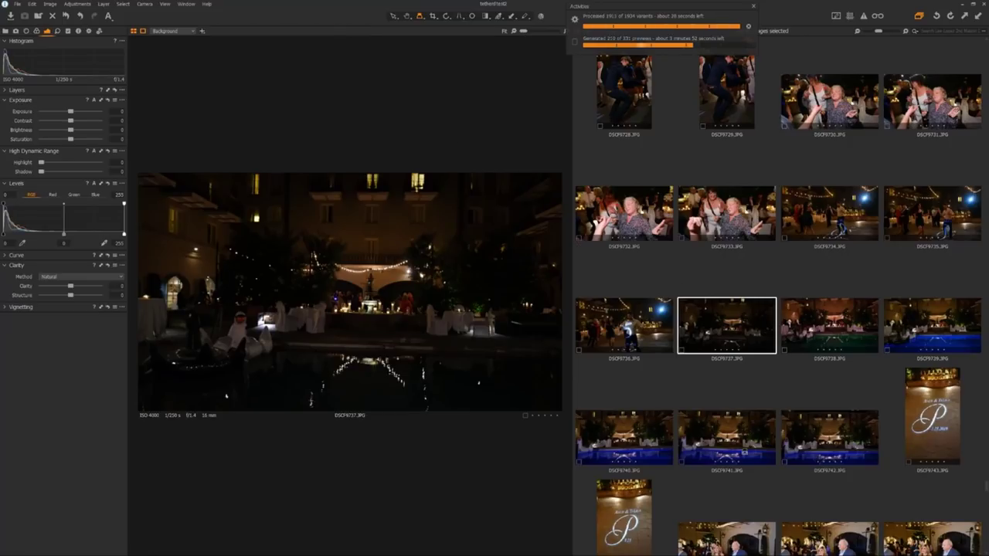
# View the blue pool photo DSCF9742.JPG and enlarge the image viewer by narrowing the thumbnail browser
pyautogui.click(828, 437)
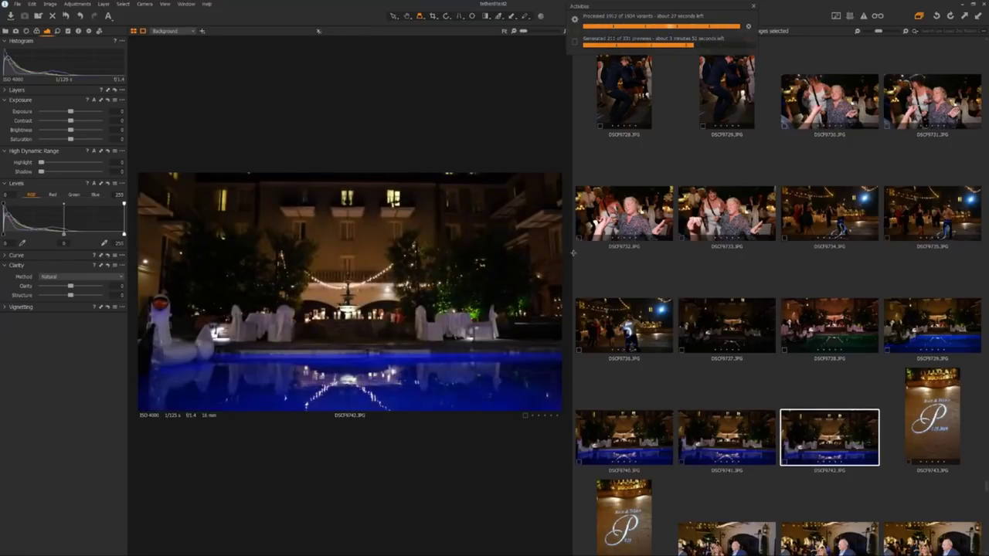
pyautogui.moveTo(573, 309); pyautogui.dragTo(911, 309)
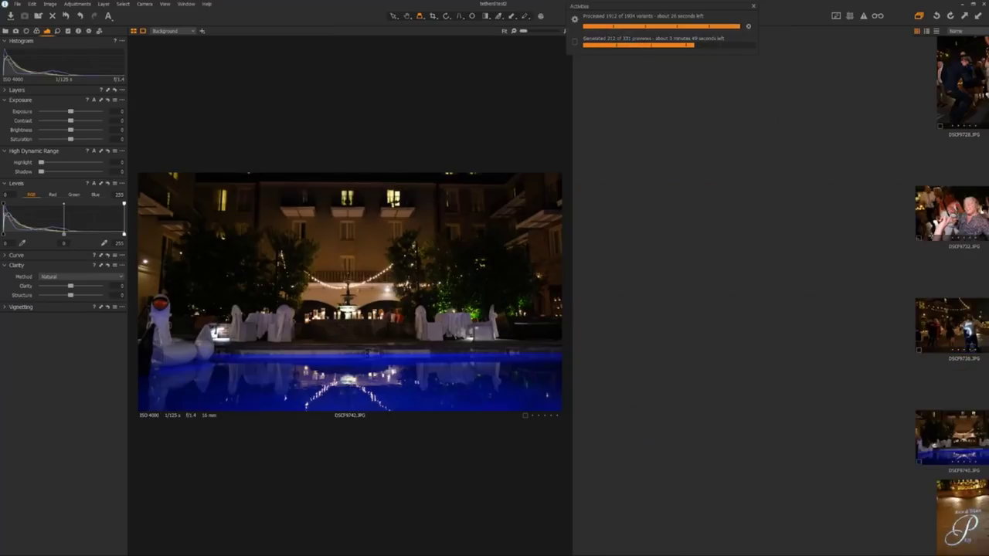